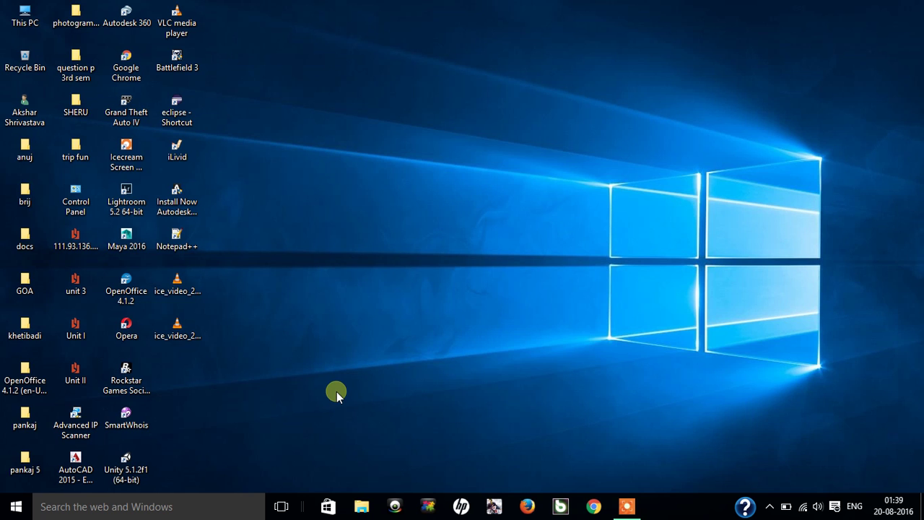
Launch Chrome, go to the Google homepage and search for "smartwhois"
left_click(590, 508)
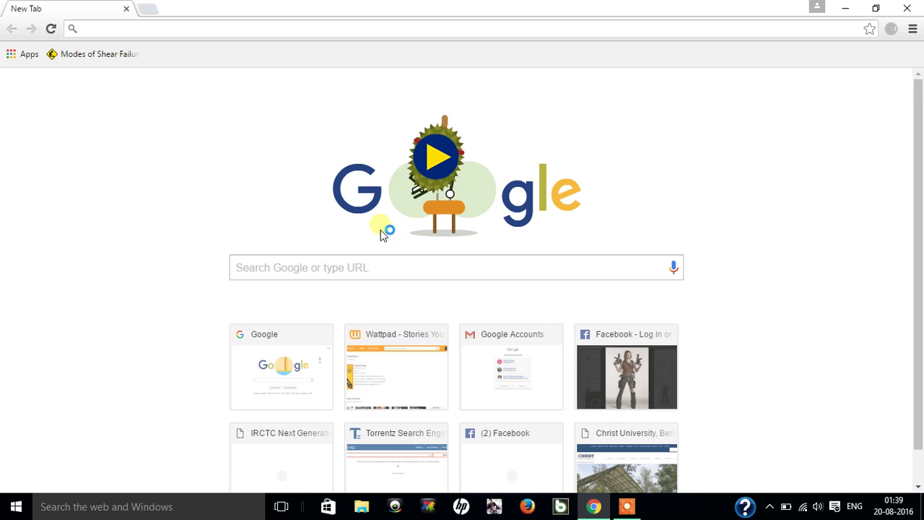
left_click(281, 352)
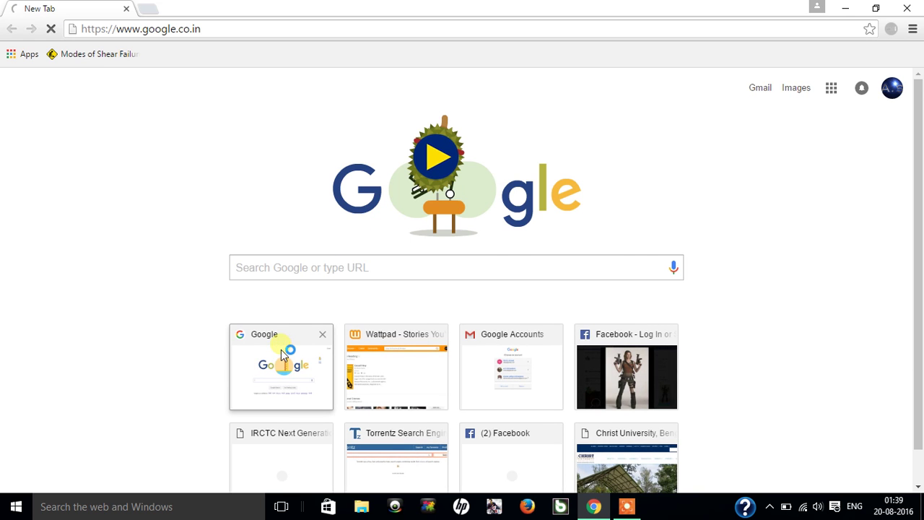
type("smar")
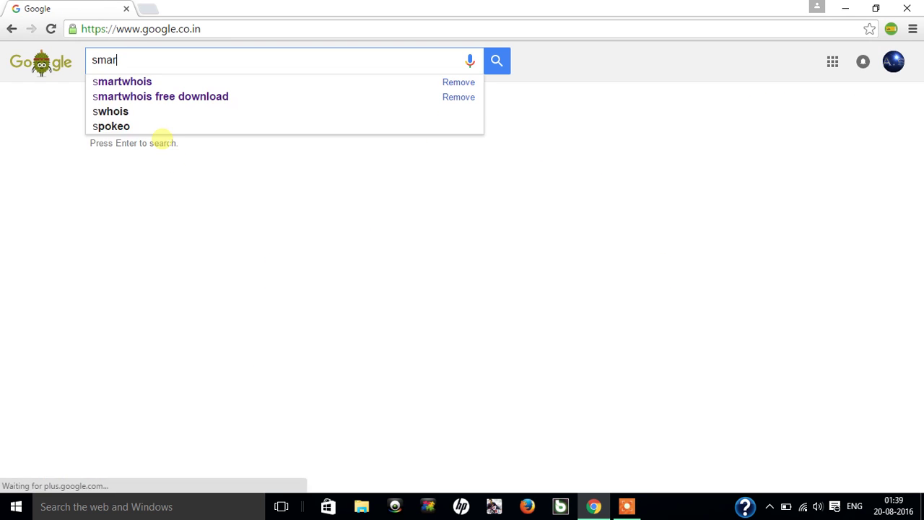
type("twhois")
key("Return")
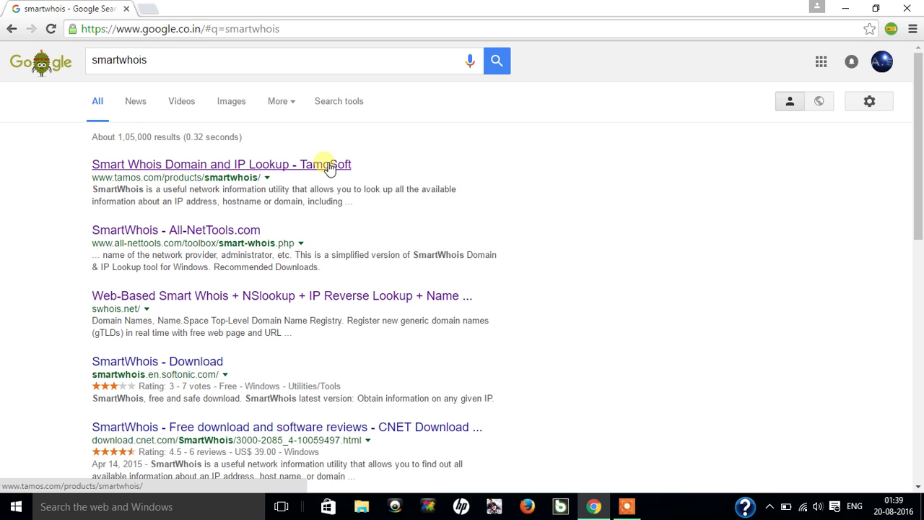
Leave the smartwhois search unchanged and close the Chrome window
left_click(165, 60)
key("ctrl+a")
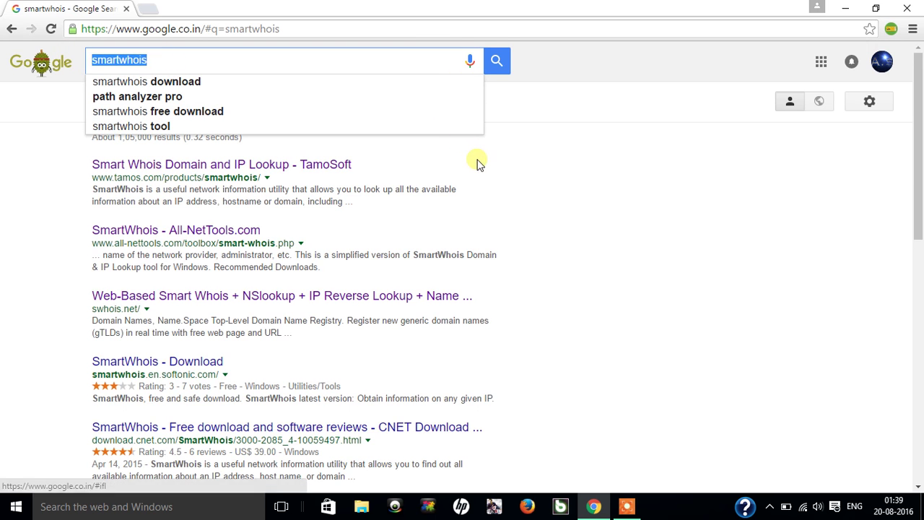
key("Right")
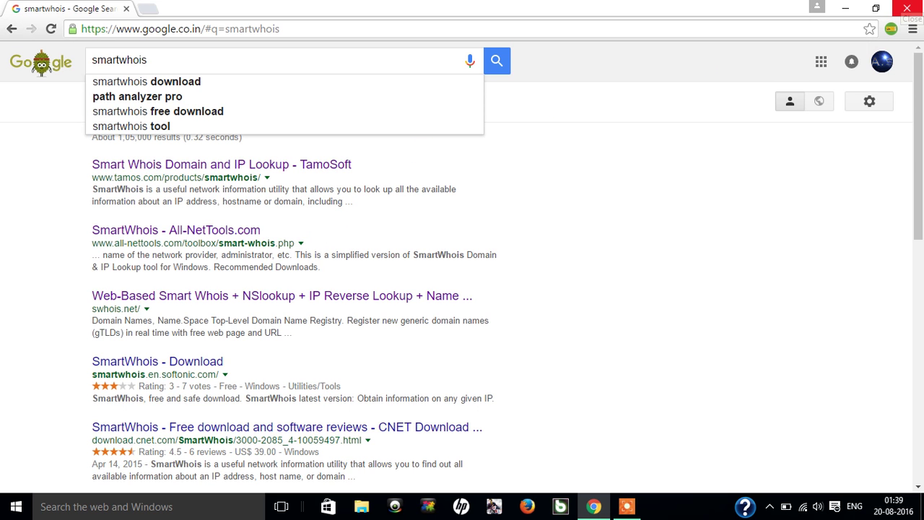
left_click(907, 8)
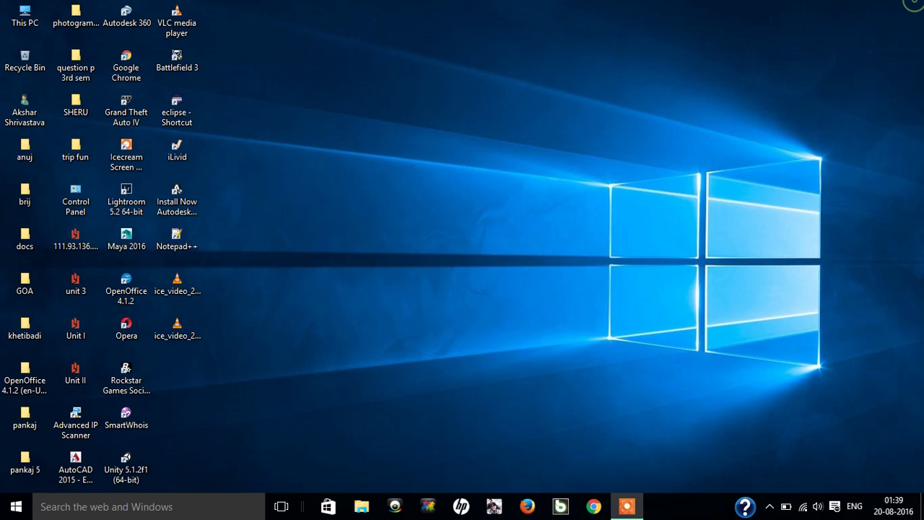
right_click(521, 126)
left_click(584, 166)
right_click(475, 95)
left_click(516, 132)
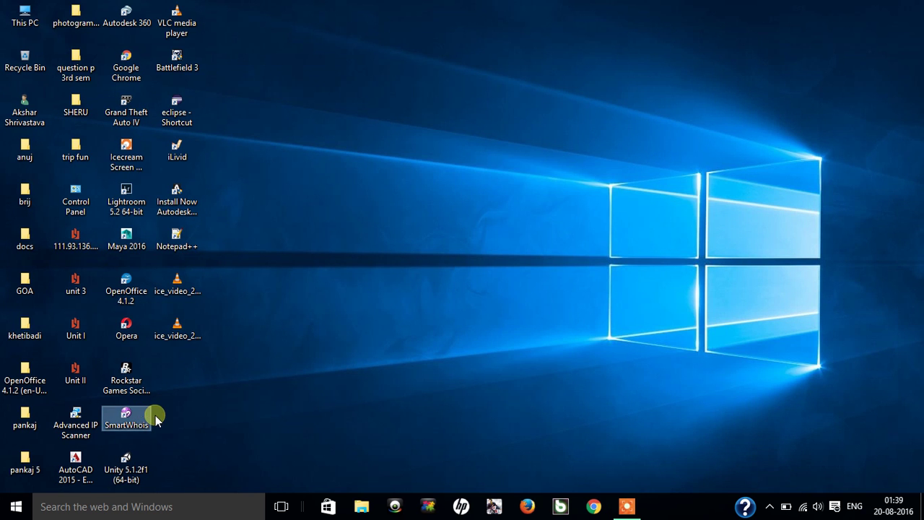
Launch SmartWhois from the desktop in a maximized window and query the domain certifiedhacker.com
left_click(122, 417)
double_click(141, 415)
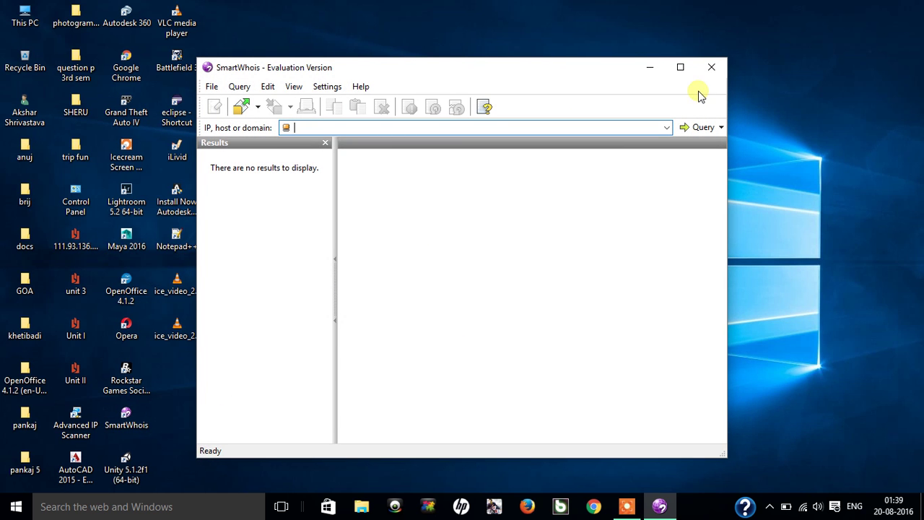
left_click(680, 67)
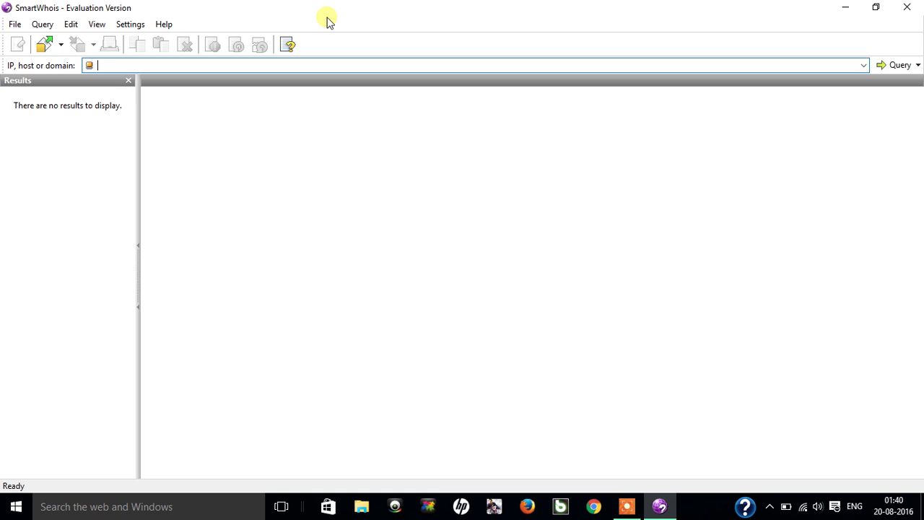
type("certifiedhacker.com")
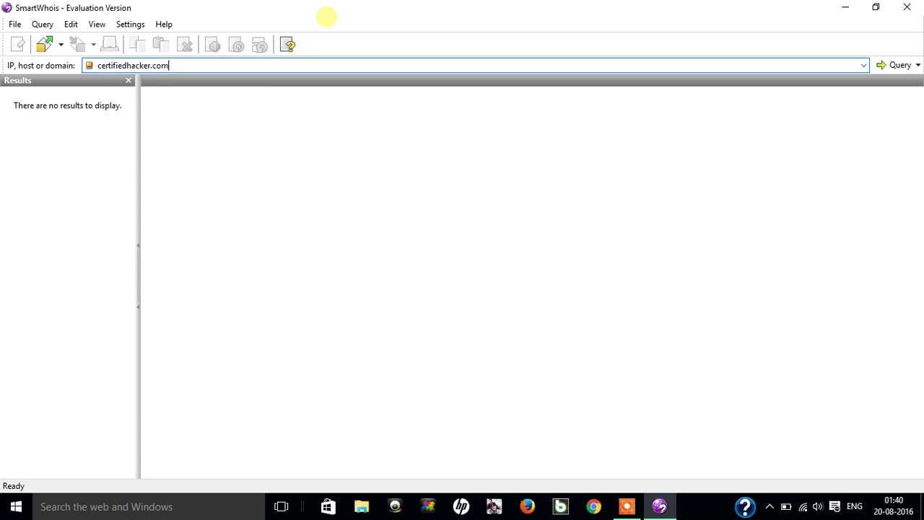
key("Return")
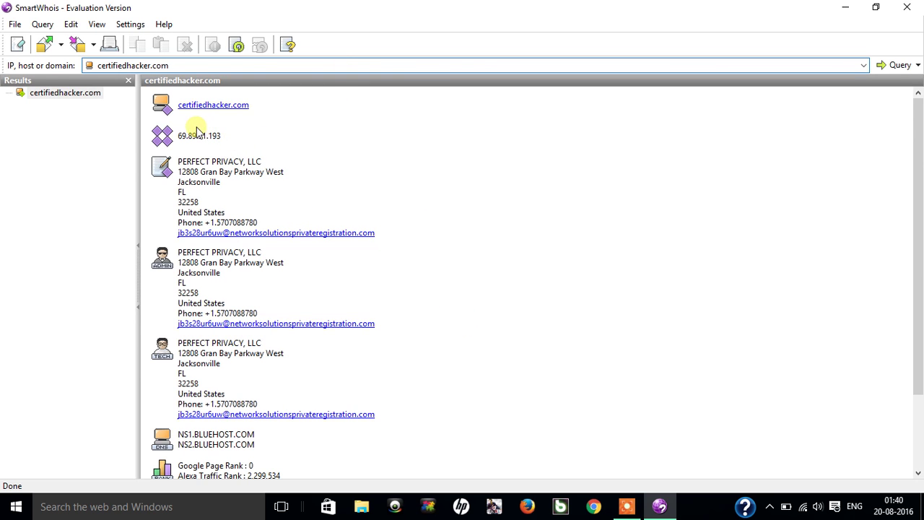
Examine the IP address and the registrant's company, address, country and phone details in the certifiedhacker.com record
left_click_drag(179, 136, 243, 138)
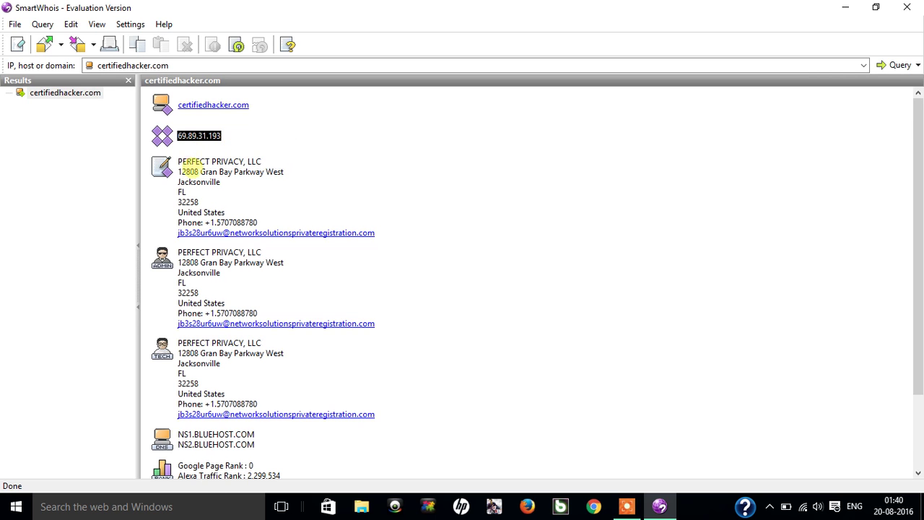
left_click(316, 202)
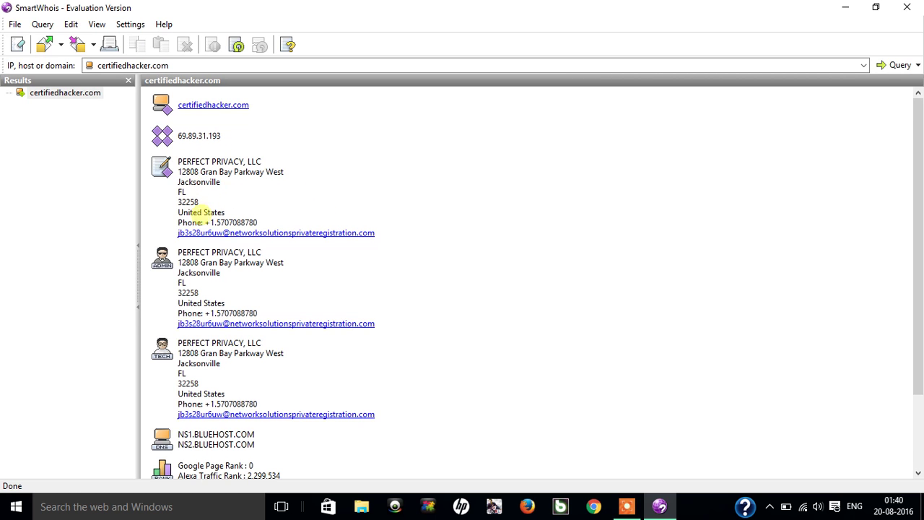
left_click_drag(181, 162, 299, 160)
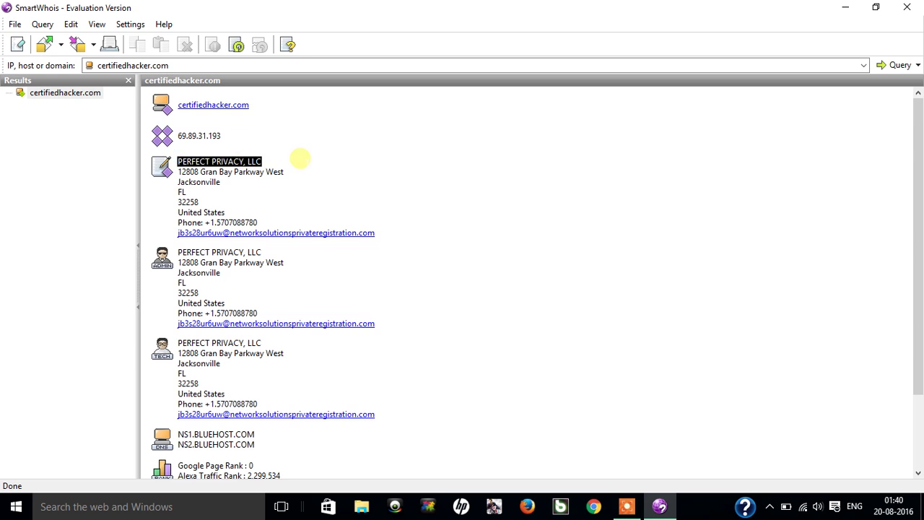
left_click_drag(185, 172, 284, 187)
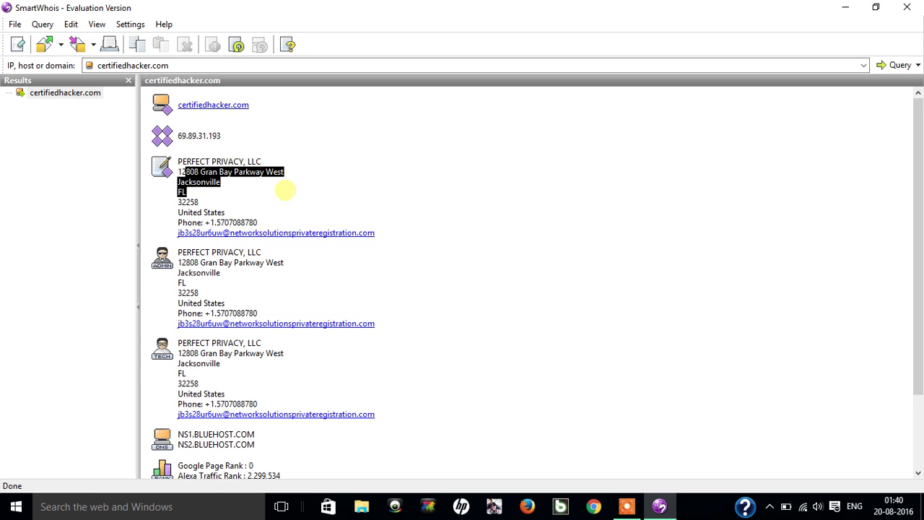
left_click(208, 202)
left_click_drag(181, 211, 277, 198)
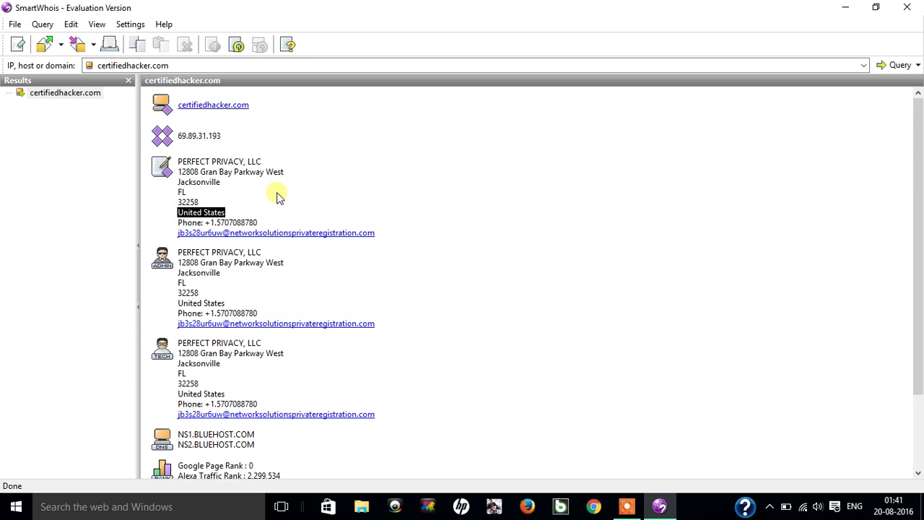
left_click_drag(190, 222, 314, 216)
scroll(454, 243, "down", 3)
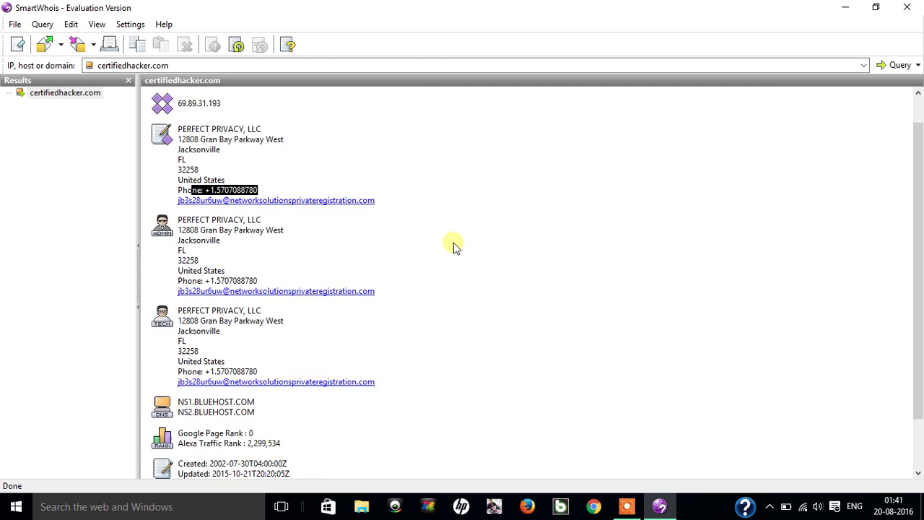
left_click(402, 206)
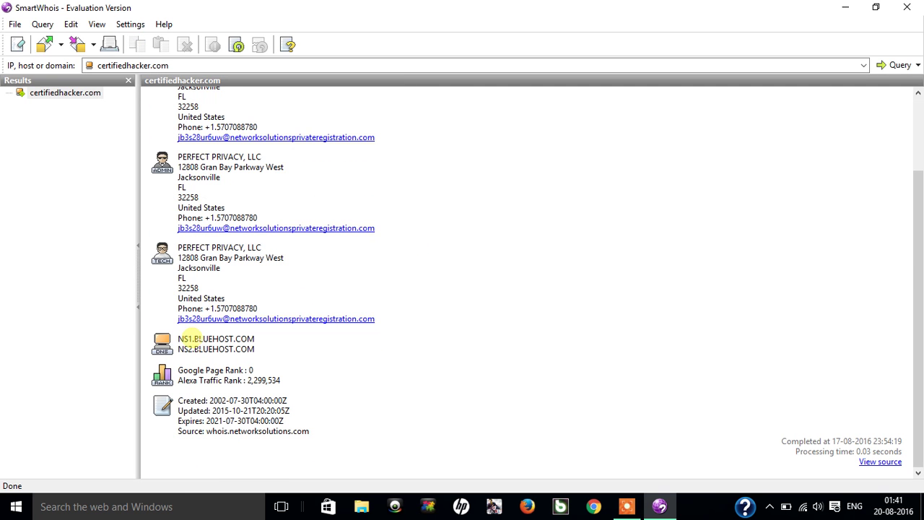
Examine the DNS name servers listed in the certifiedhacker.com record, then return to the start of the record
left_click_drag(180, 338, 298, 338)
left_click(307, 402)
left_click_drag(177, 349, 255, 354)
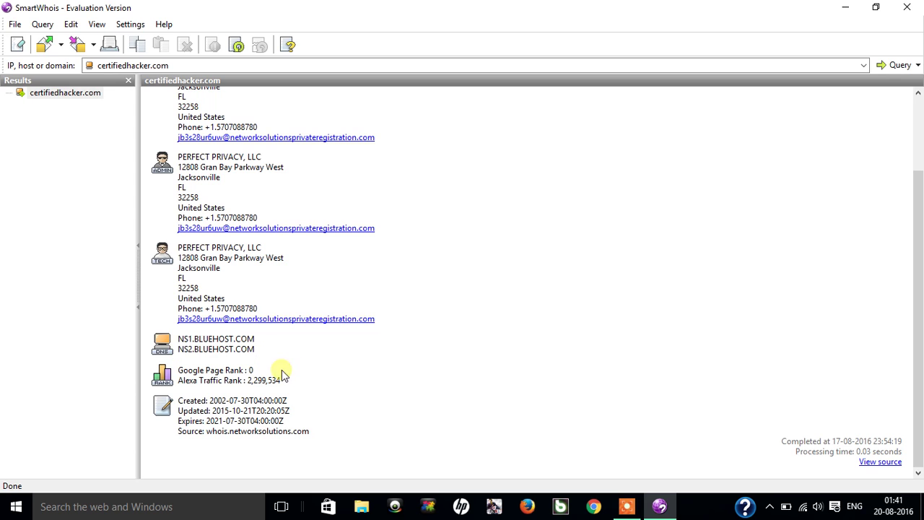
left_click_drag(217, 348, 305, 353)
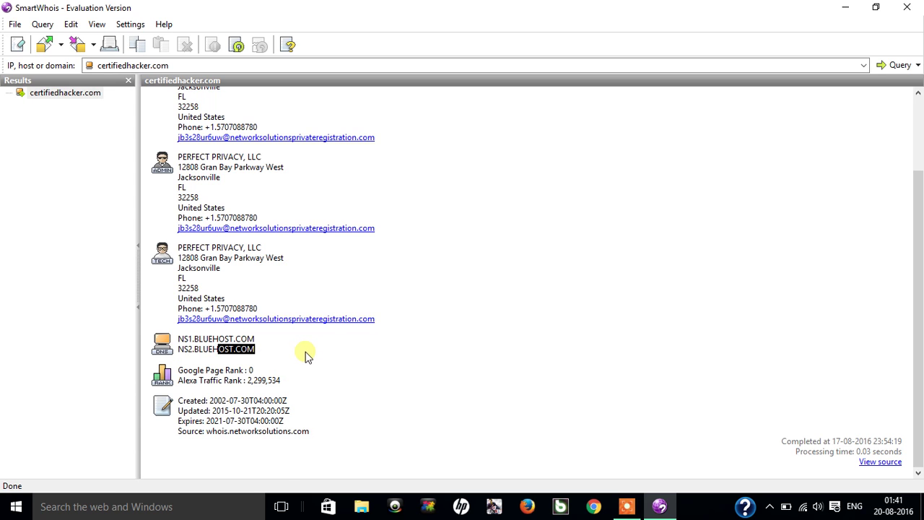
scroll(305, 353, "up", 3)
left_click(283, 299)
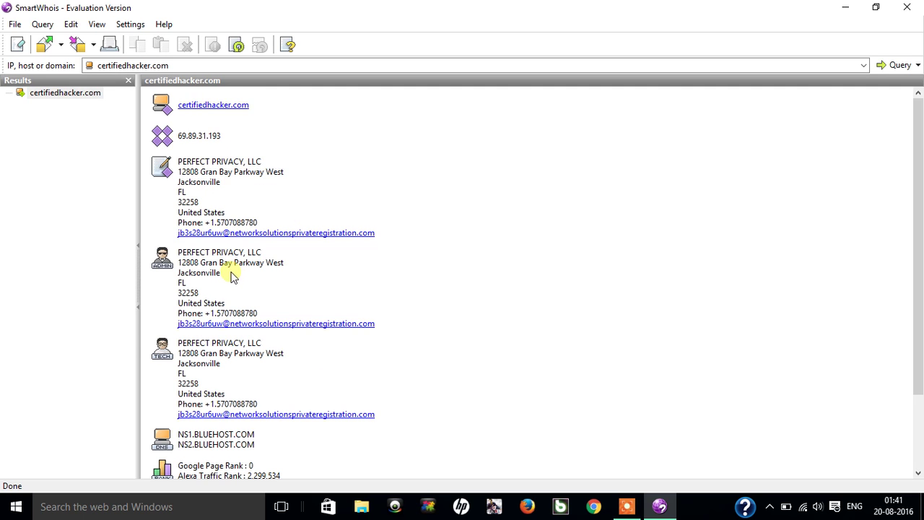
Replace the queried domain with google.com and run the lookup
left_click(182, 65)
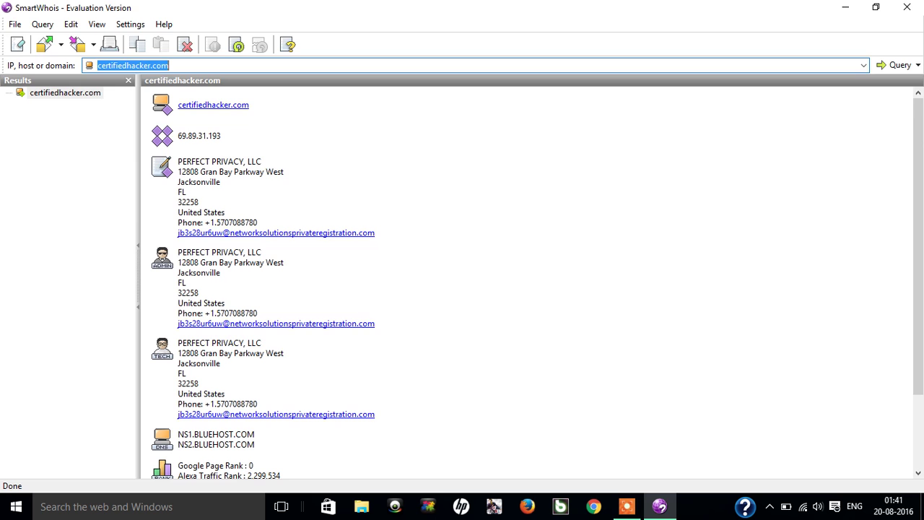
type("google.co")
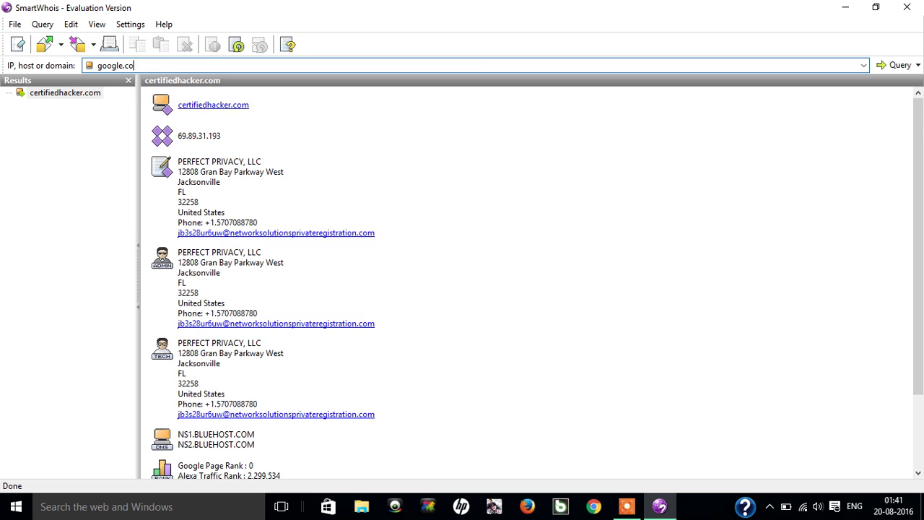
type("m")
key("Return")
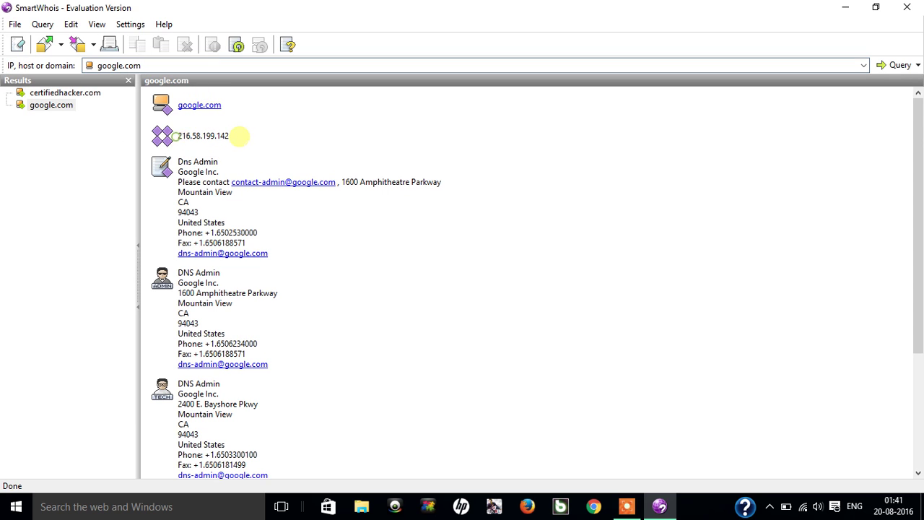
Examine the registrant's organization, street address, city, country and phone details in the google.com record
mouse_move(233, 165)
left_mouse_down()
mouse_move(187, 165)
mouse_move(238, 175)
left_mouse_up()
left_click(262, 280)
left_click(262, 225)
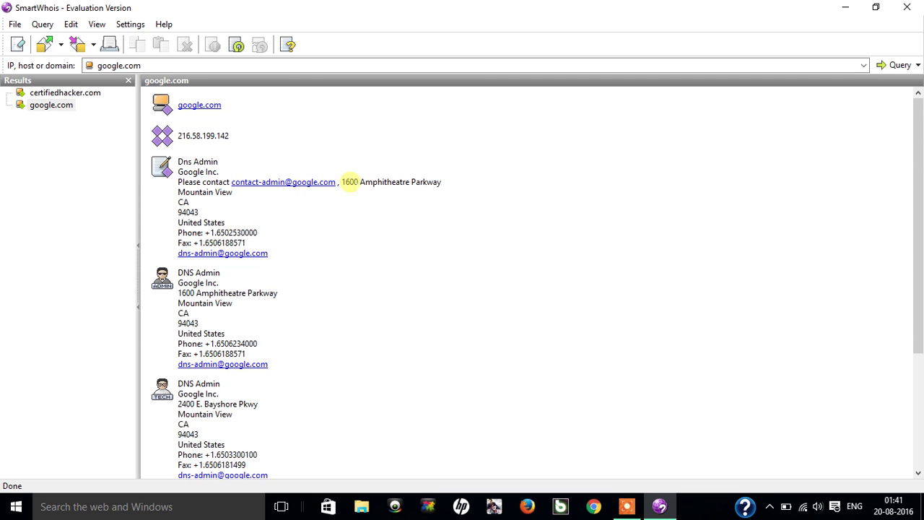
left_click_drag(349, 182, 467, 189)
left_click_drag(179, 192, 233, 194)
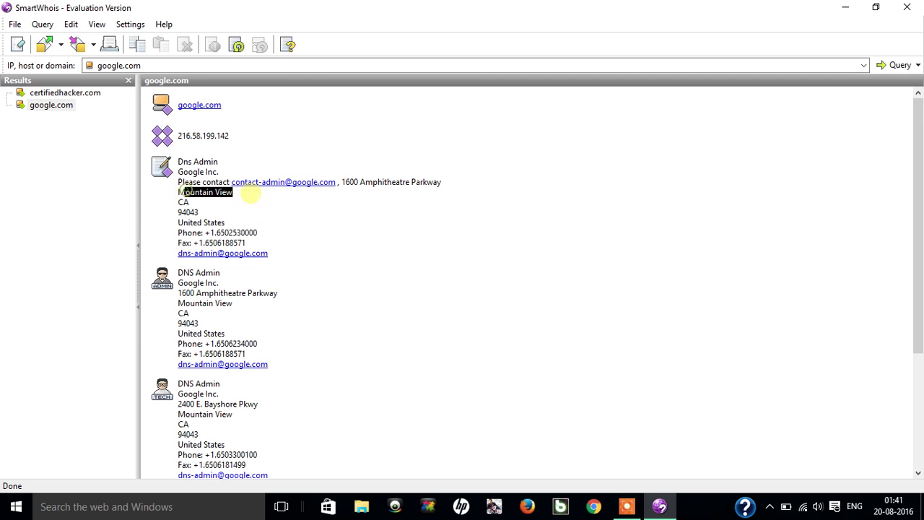
left_click(189, 212)
left_click_drag(179, 222, 268, 234)
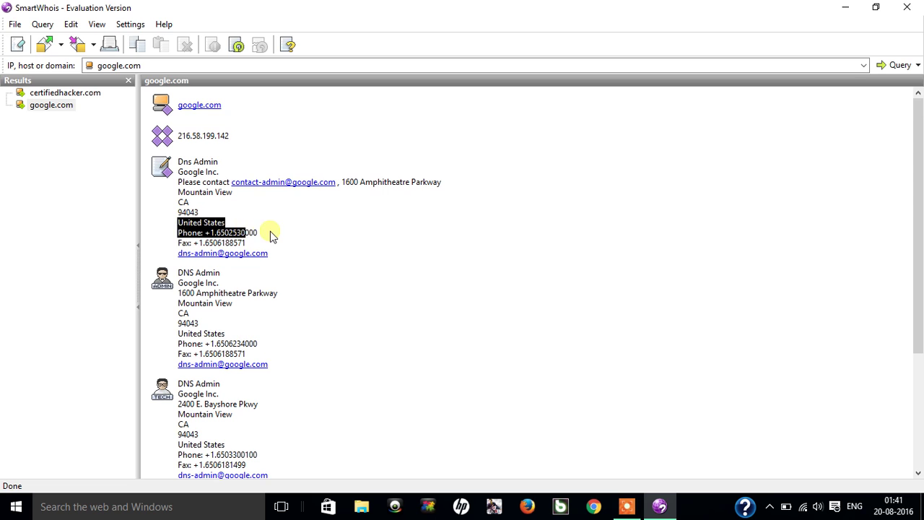
left_click(291, 237)
left_click_drag(187, 233, 294, 238)
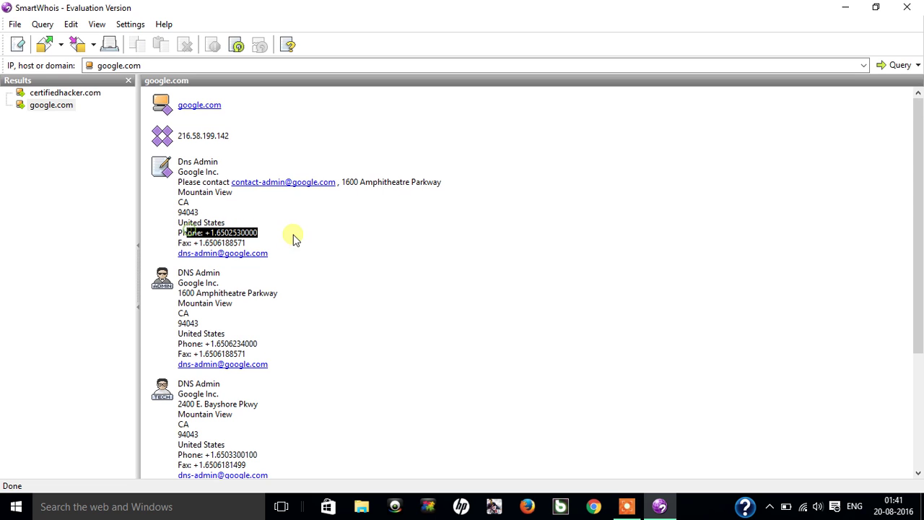
left_click(421, 277)
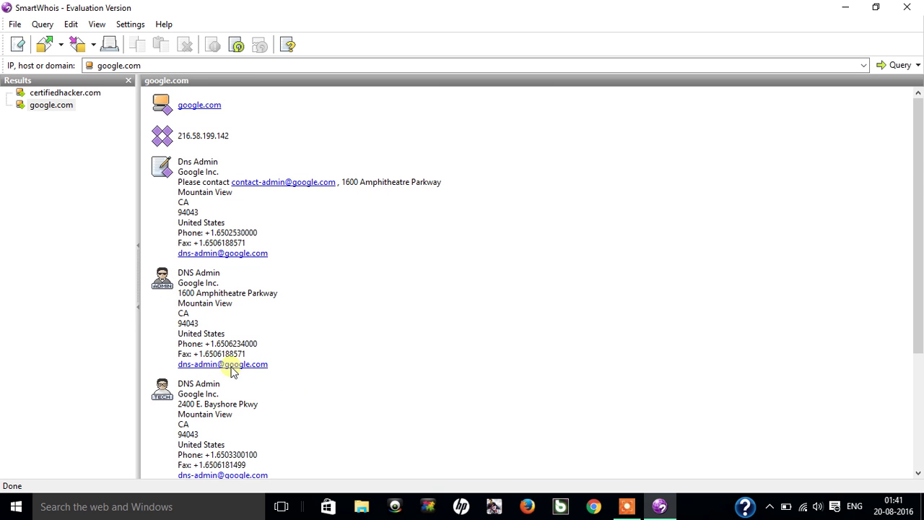
Review the administrative and technical contacts, name servers, traffic ranks and registration dates in the google.com record
scroll(334, 382, "down", 4)
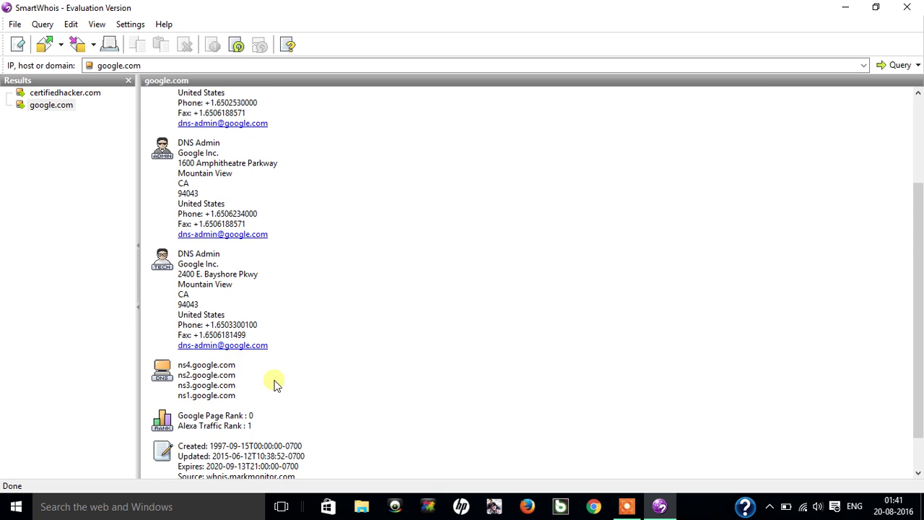
scroll(281, 404, "up", 4)
scroll(206, 324, "down", 5)
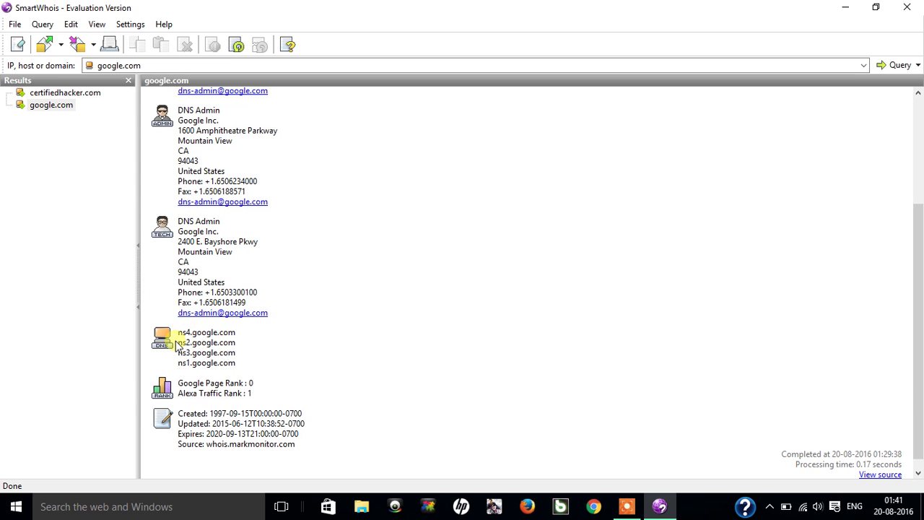
left_click_drag(185, 342, 283, 414)
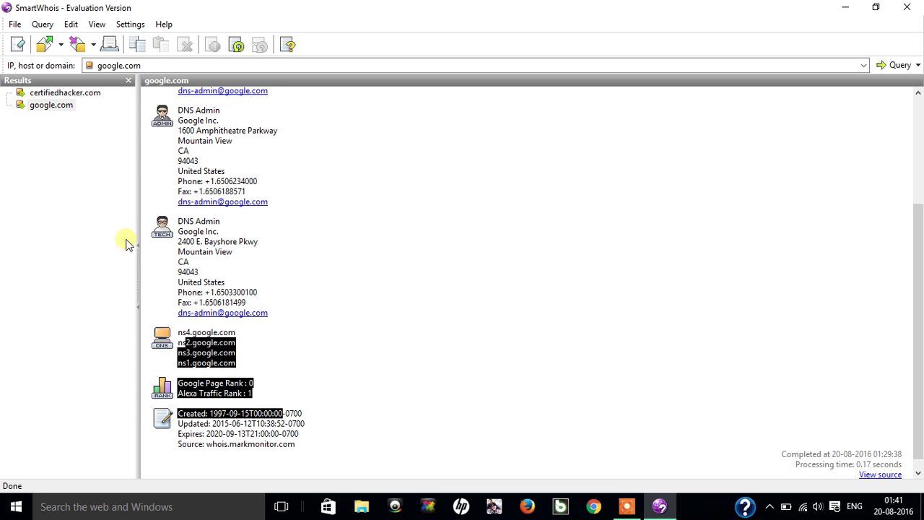
left_click(477, 174)
scroll(278, 251, "up", 3)
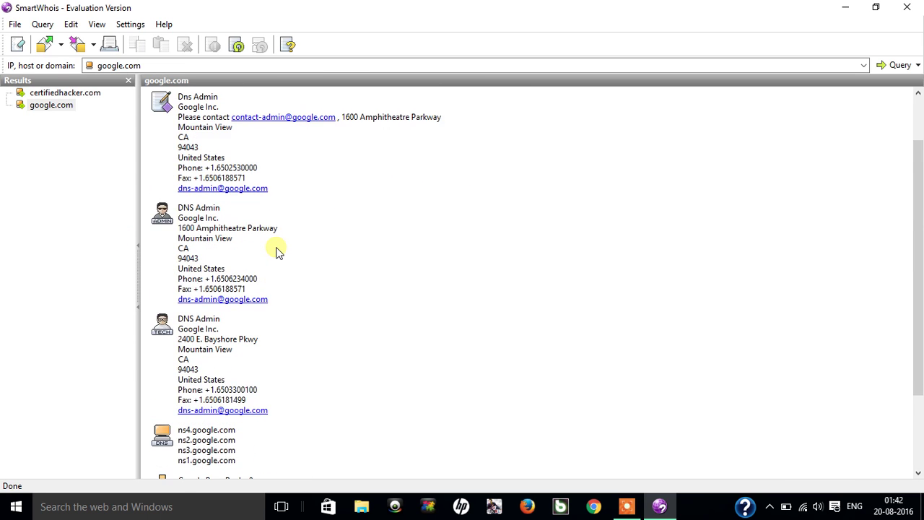
scroll(276, 249, "up", 2)
Replace the queried domain with facebook.com and run the lookup
left_click(101, 65)
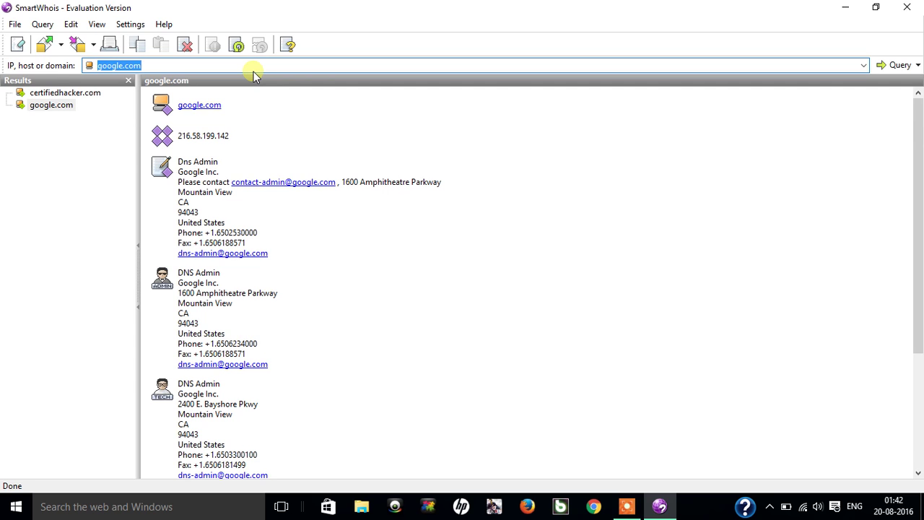
type("face")
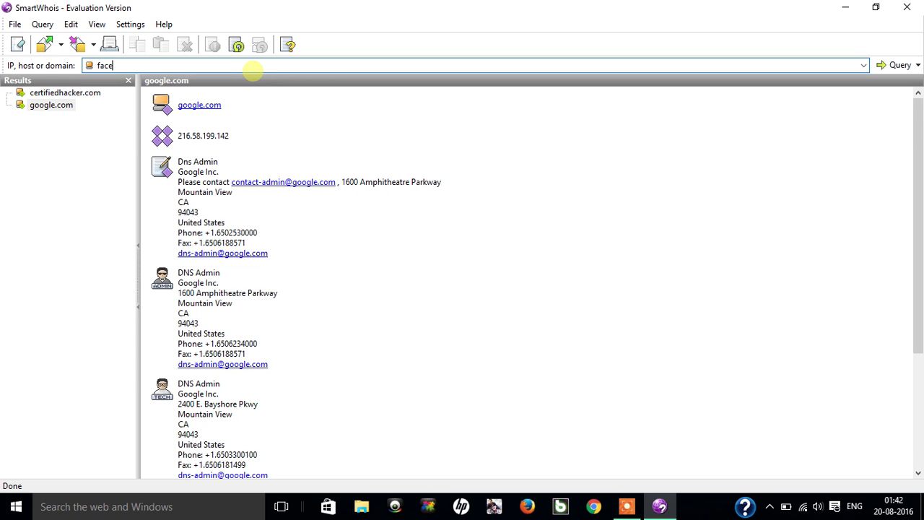
type("book.com")
key("Return")
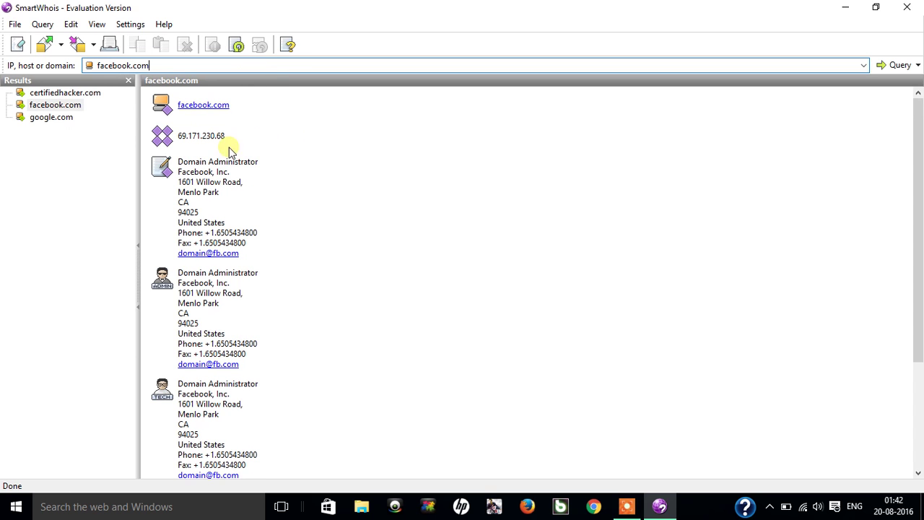
Examine the IP address, registrant, contacts, name servers, ranks and registration dates in the facebook.com record
left_click_drag(171, 137, 273, 138)
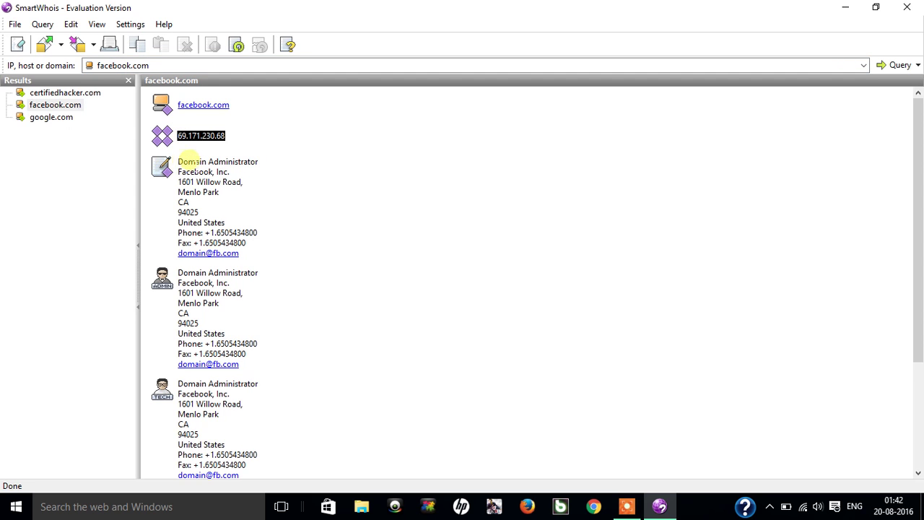
left_click_drag(192, 172, 260, 176)
mouse_move(181, 182)
left_mouse_down()
mouse_move(242, 182)
mouse_move(189, 192)
left_mouse_up()
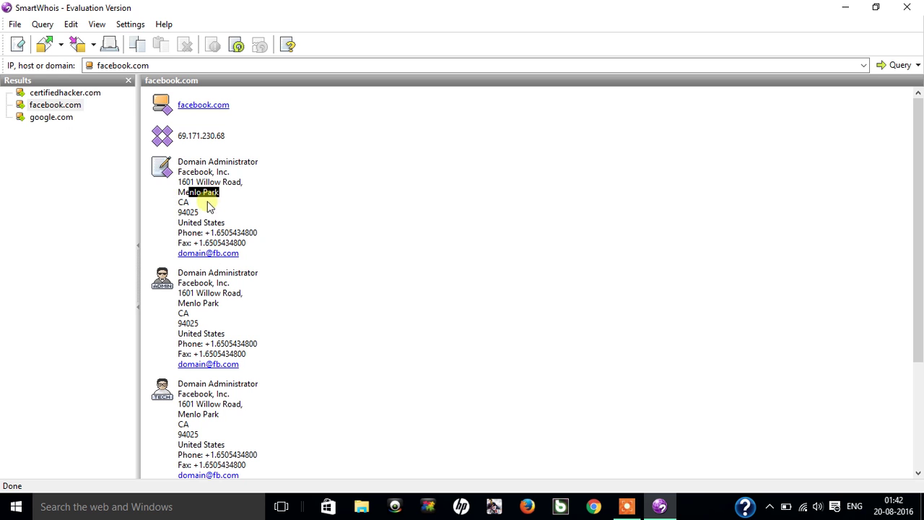
mouse_move(229, 232)
left_mouse_down()
mouse_move(207, 222)
mouse_move(232, 217)
mouse_move(237, 232)
left_mouse_up()
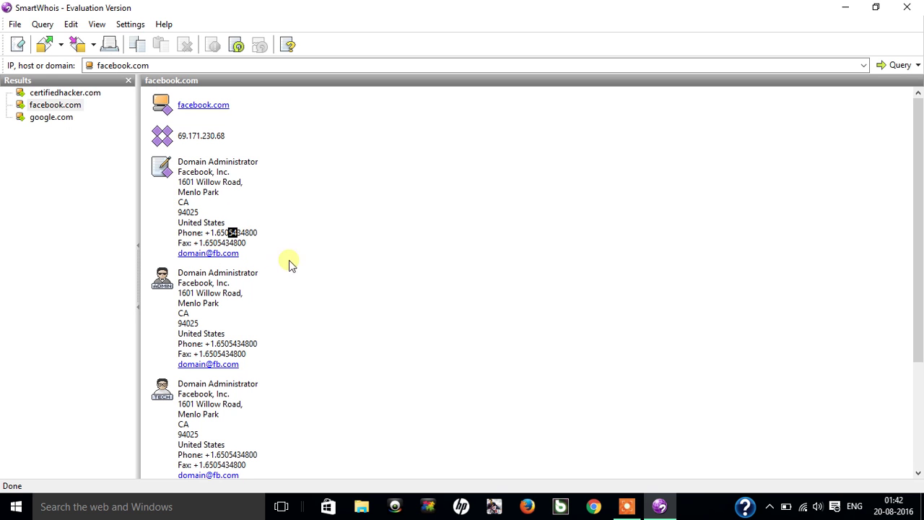
scroll(289, 264, "down", 4)
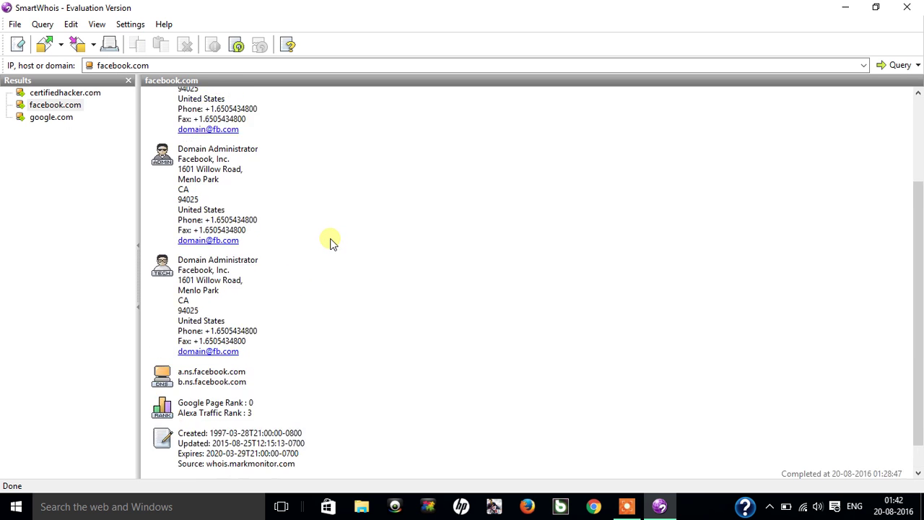
scroll(330, 243, "up", 4)
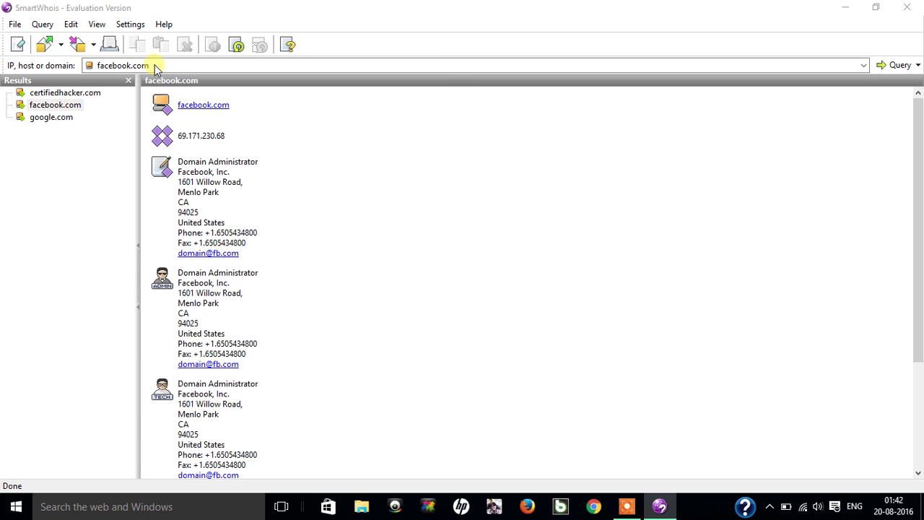
key("ctrl+o")
left_click(445, 27)
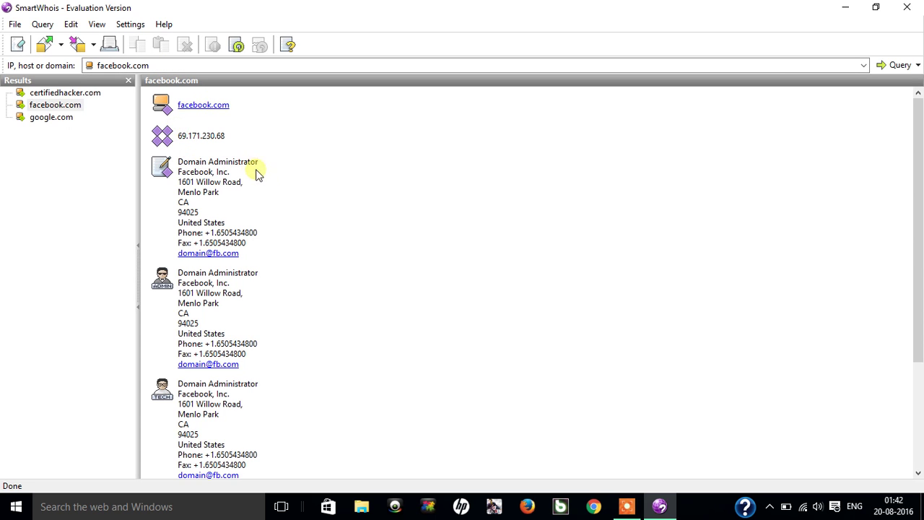
Review the facebook.com record once more from the IP address and registrant block downward, then return to its start
left_click_drag(181, 135, 299, 231)
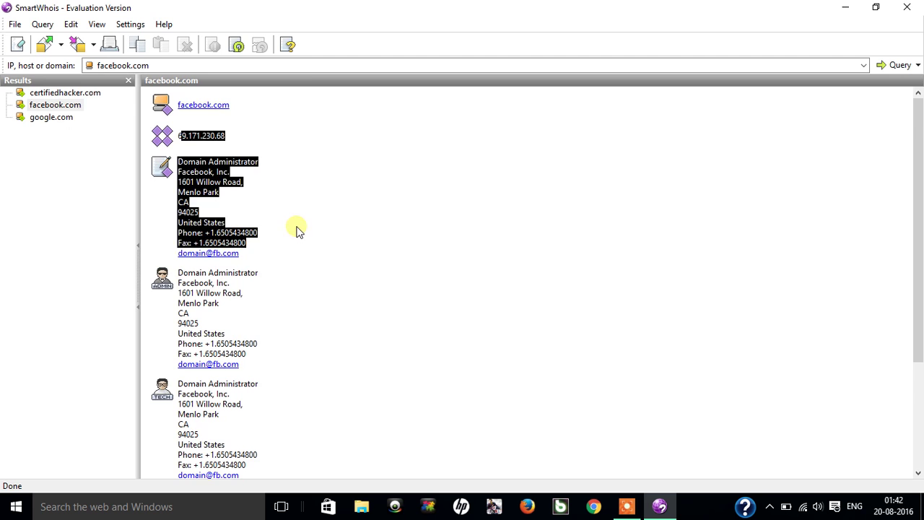
left_click(308, 216)
scroll(312, 219, "down", 5)
scroll(310, 217, "up", 5)
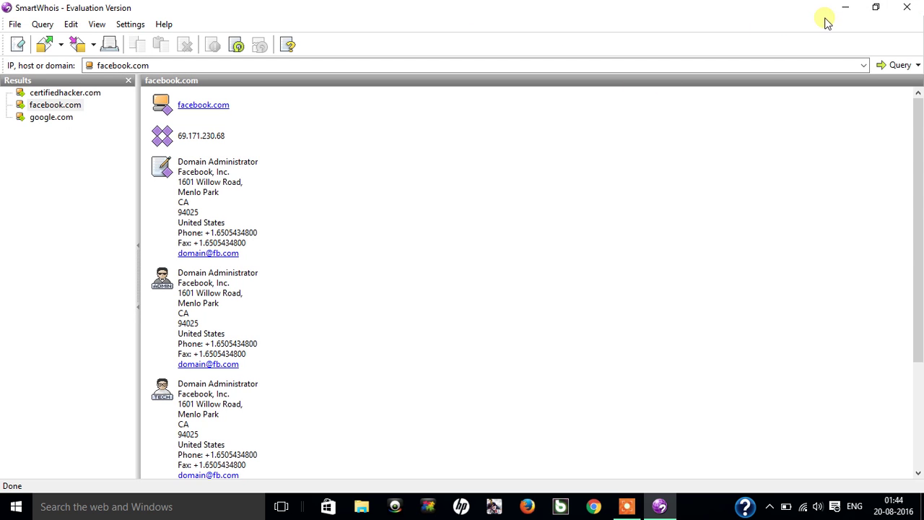
Close SmartWhois and dismiss its evaluation version message
left_click(902, 9)
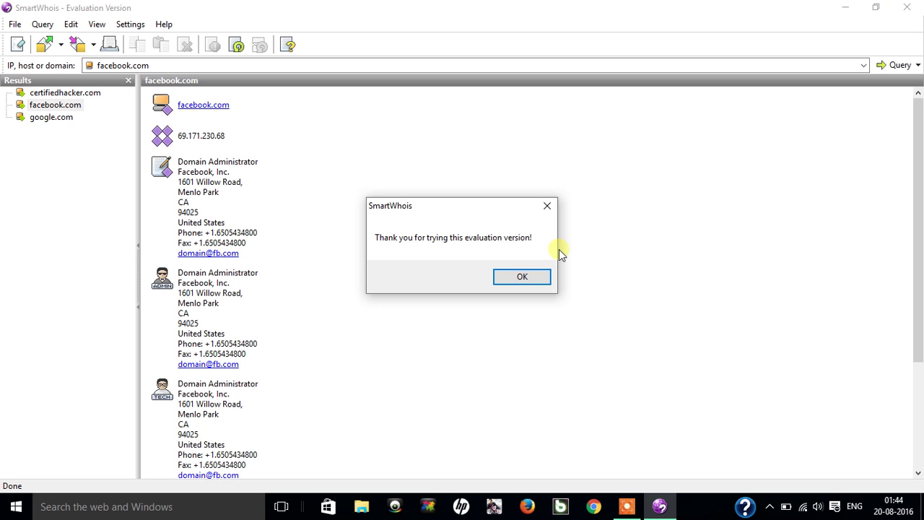
left_click(538, 277)
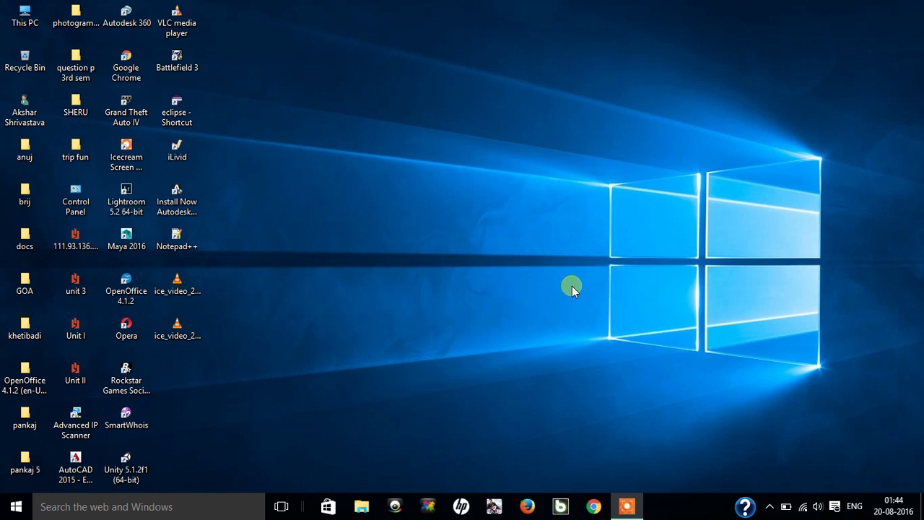
left_click(625, 505)
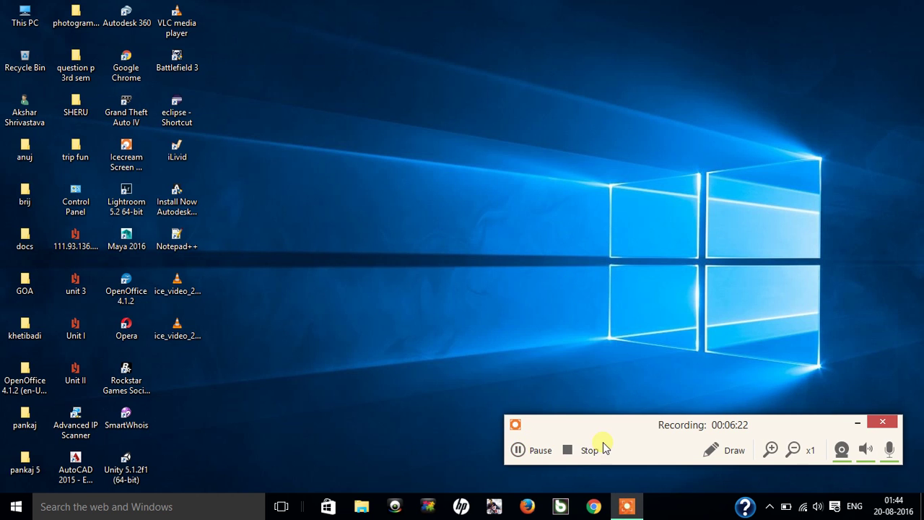